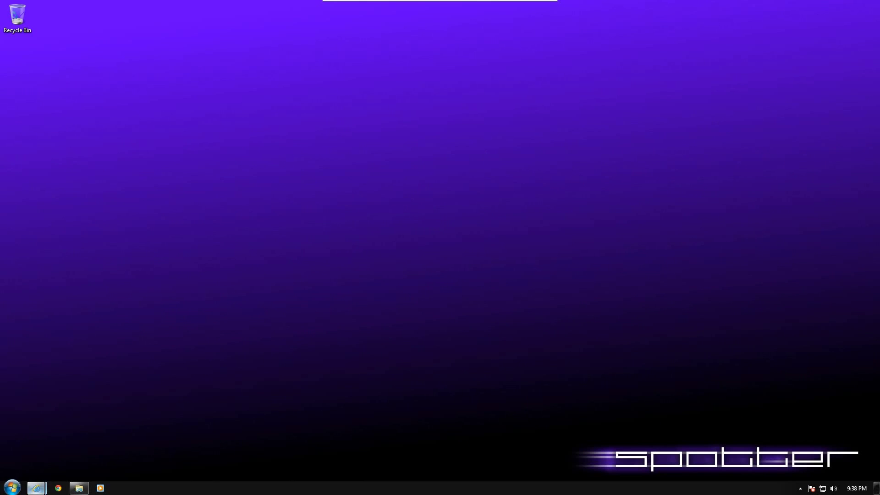
# View the Google SketchUp Free 8.0.15158 download page and the SketchUp to IMVU tutorial page in the browser, then minimize it.
pyautogui.moveTo(36, 488)
pyautogui.click(55, 442)
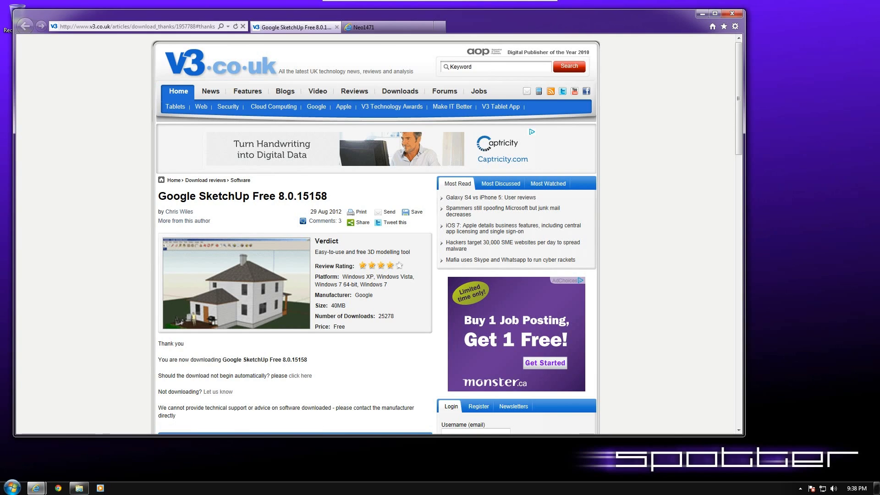
pyautogui.click(388, 27)
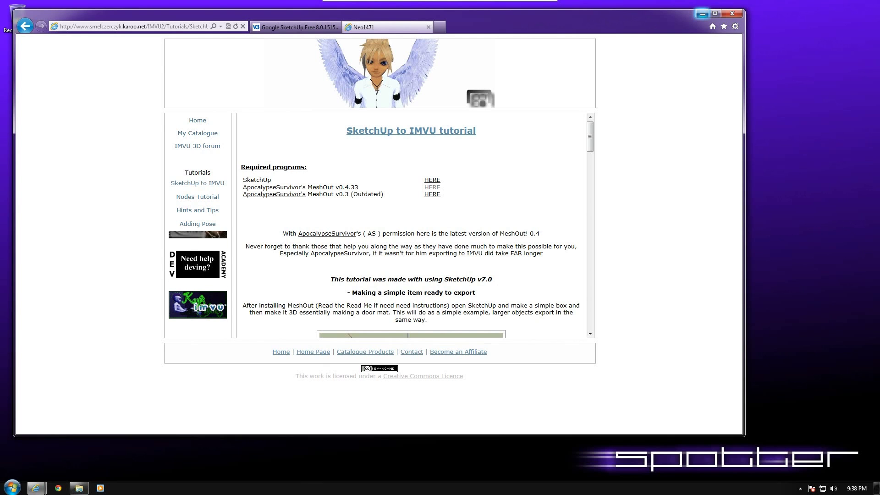
pyautogui.click(702, 13)
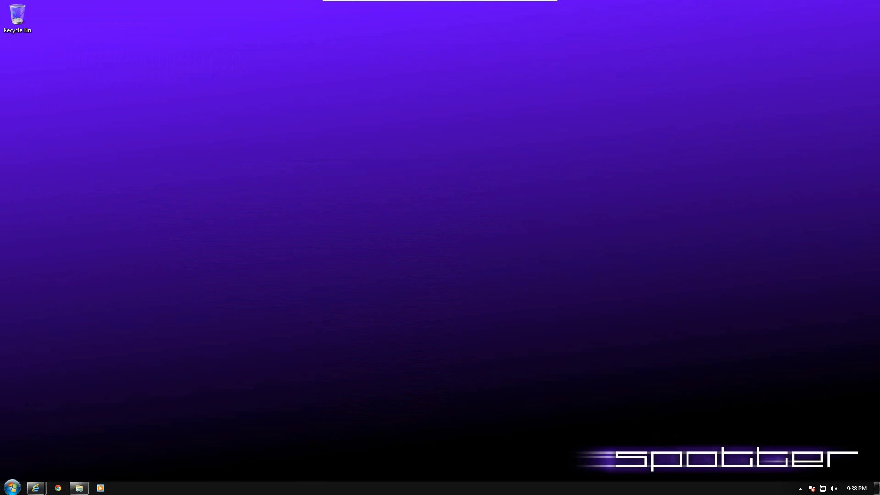
# Install SketchUp 8 from googlesketchupwen-8.0.15158 in the Downloads folder, accepting the license agreement and keeping the default destination folder.
pyautogui.click(78, 488)
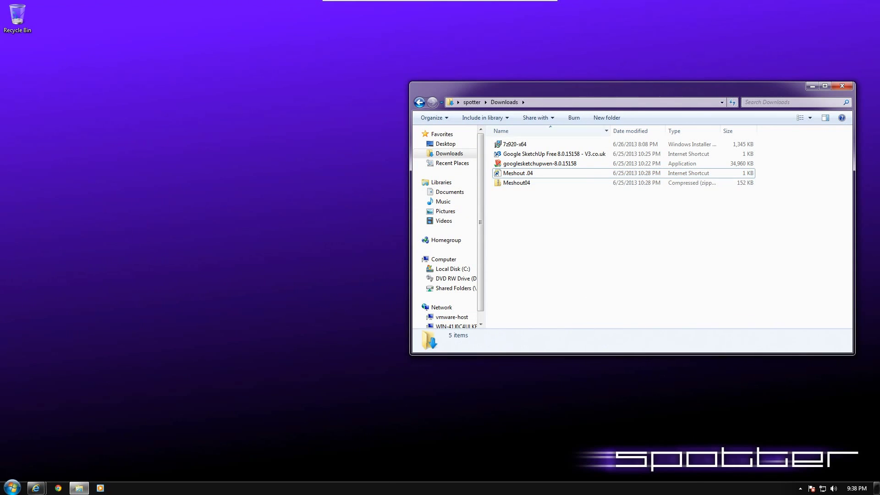
pyautogui.click(540, 163)
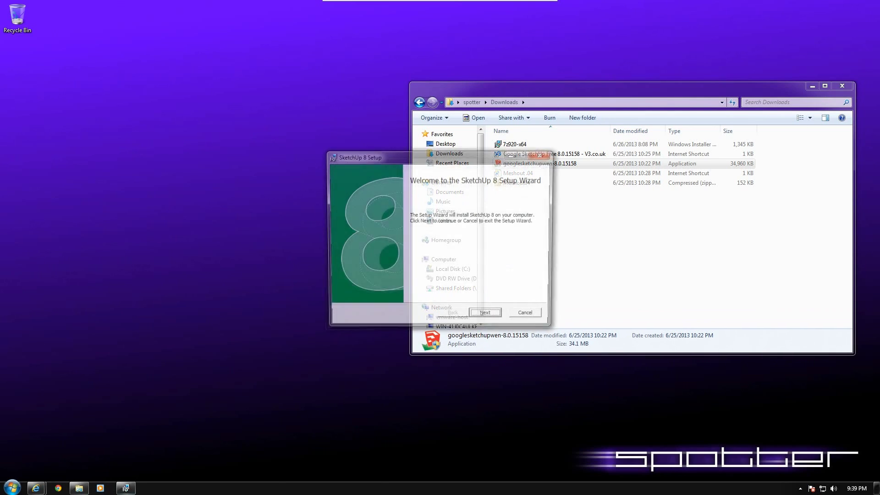
pyautogui.press('Return')
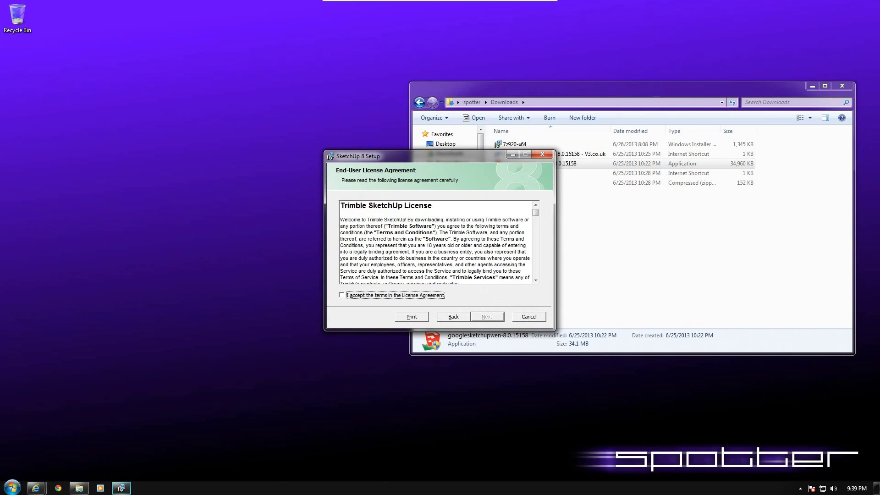
pyautogui.press('space')
pyautogui.press('Return')
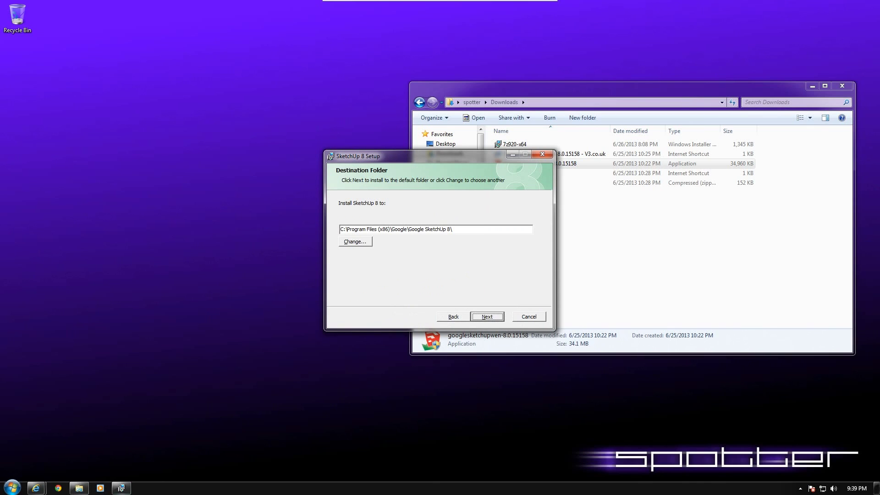
pyautogui.press('Return')
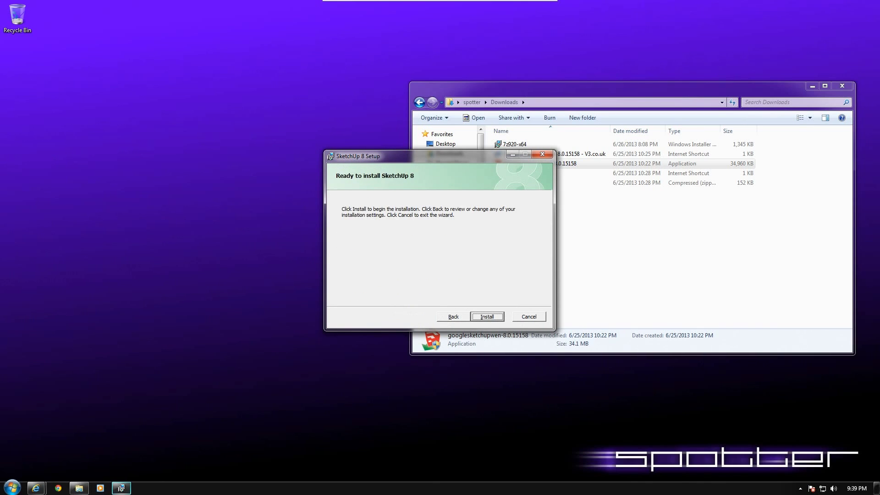
pyautogui.press('Return')
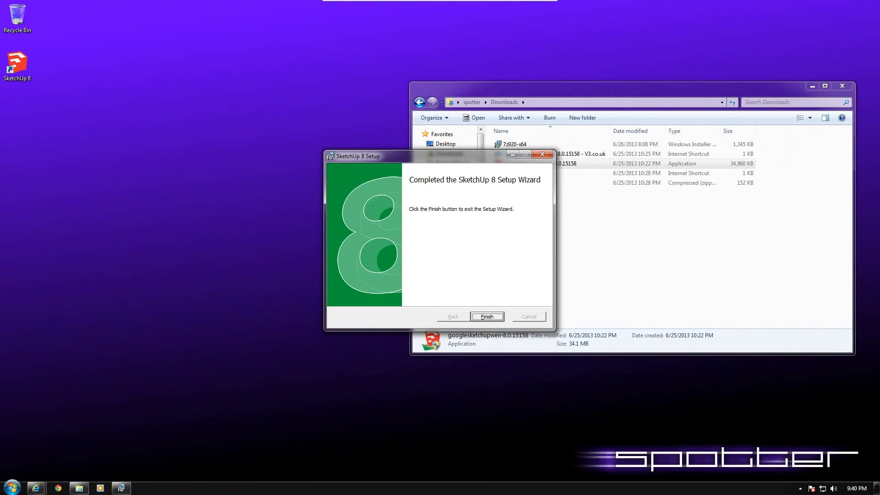
pyautogui.press('Return')
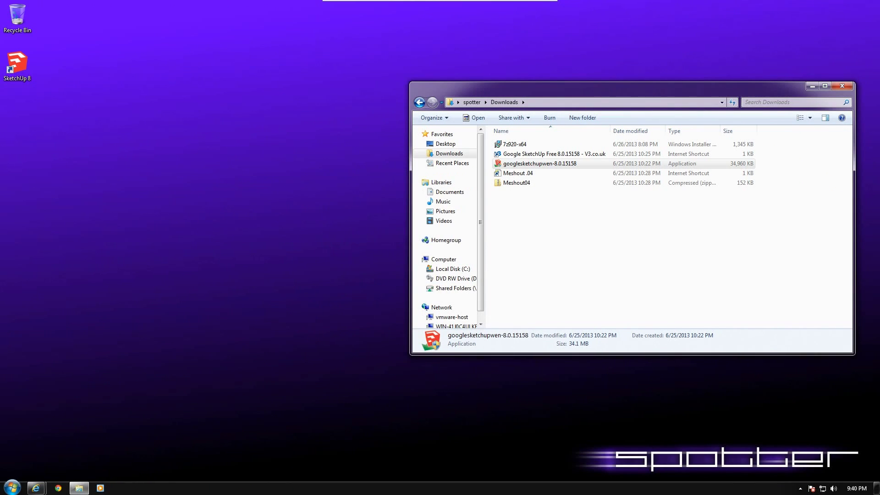
# Pin the installed SketchUp program to the taskbar.
pyautogui.click(17, 64)
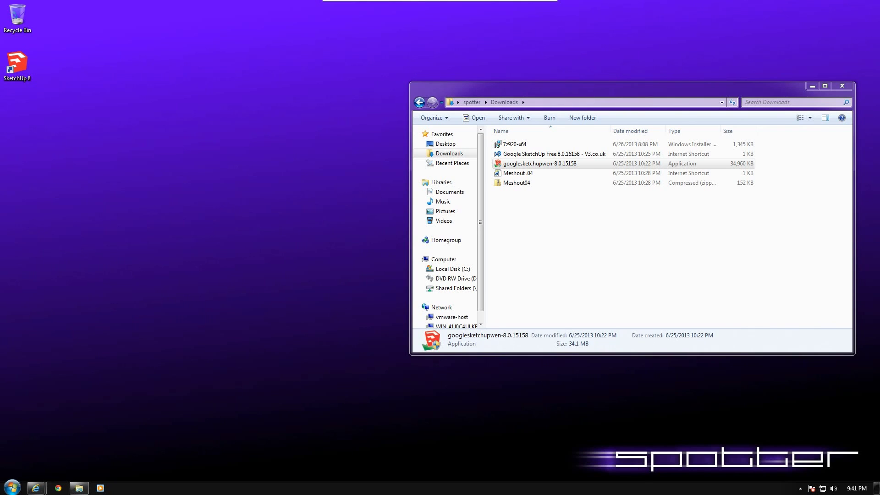
pyautogui.press('super')
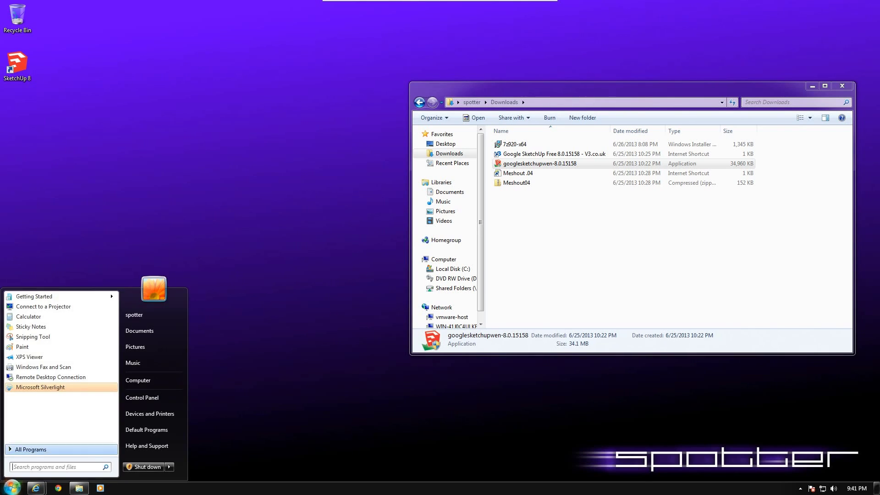
pyautogui.moveTo(61, 449)
pyautogui.scroll(-1, 57, 392)
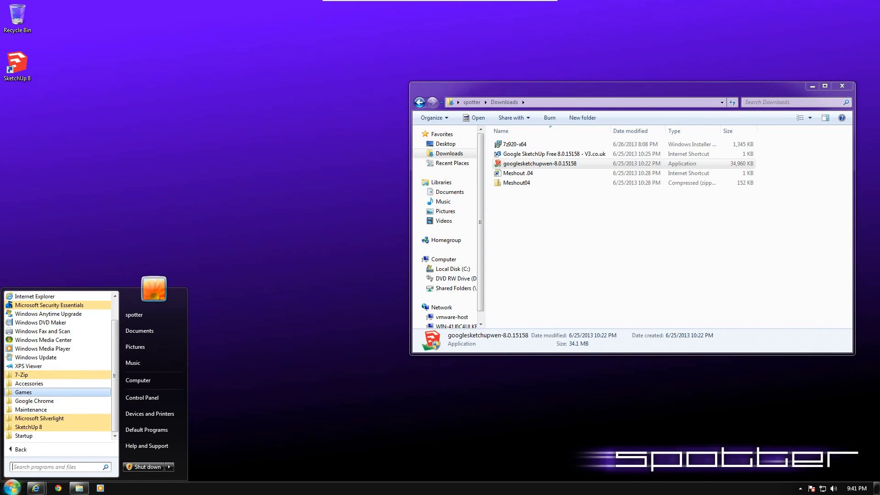
pyautogui.click(57, 427)
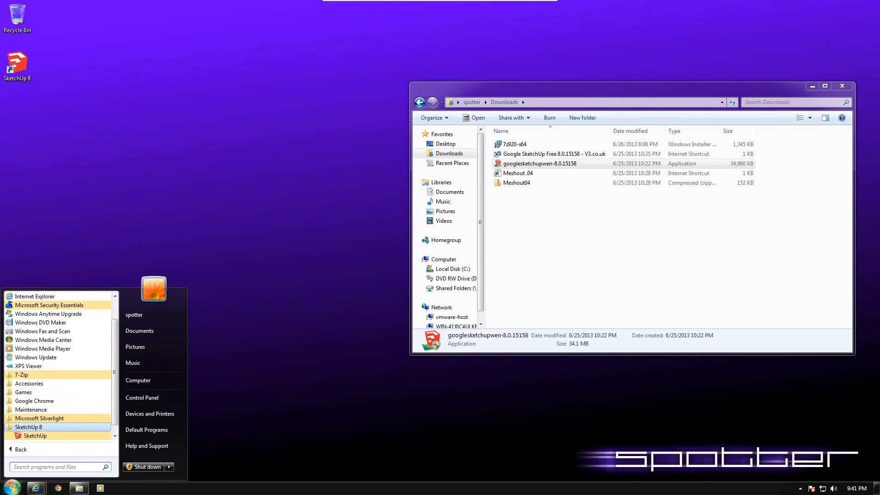
pyautogui.rightClick(52, 436)
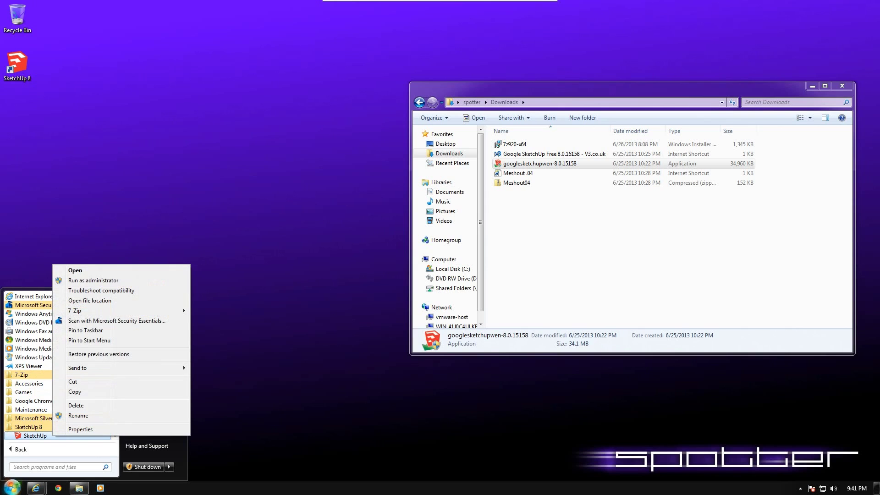
pyautogui.press('Return')
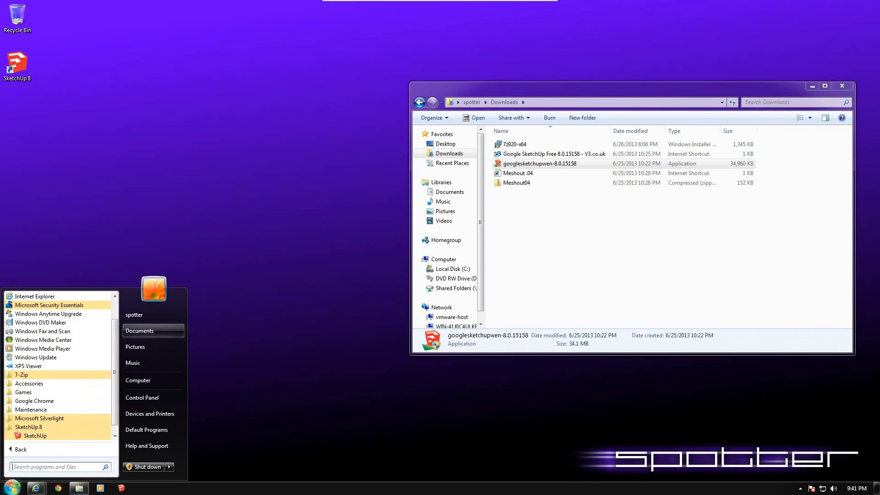
pyautogui.press('Escape')
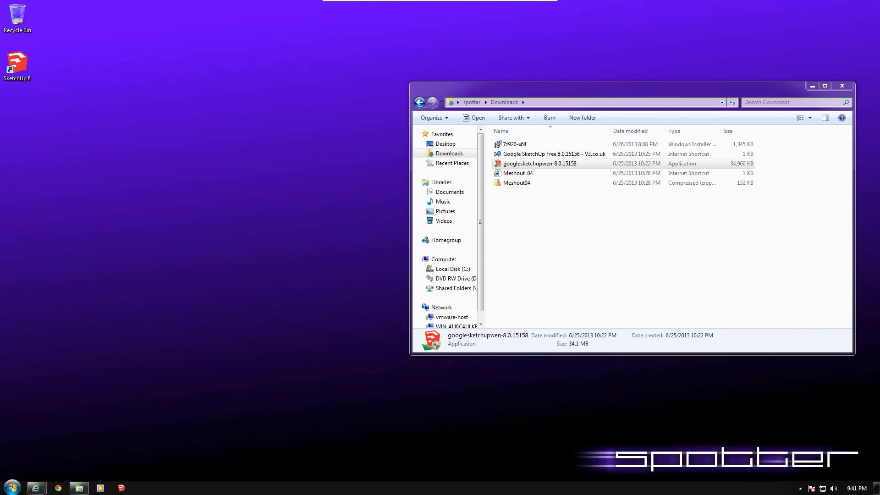
# Extract the Meshout04 archive with 7-Zip to its own Meshout04 folder and open that folder.
pyautogui.click(550, 220)
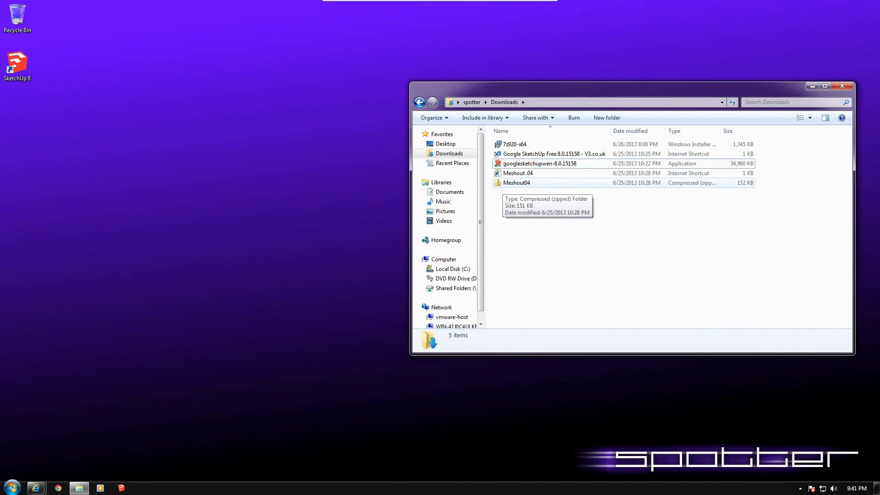
pyautogui.rightClick(508, 185)
pyautogui.moveTo(532, 225)
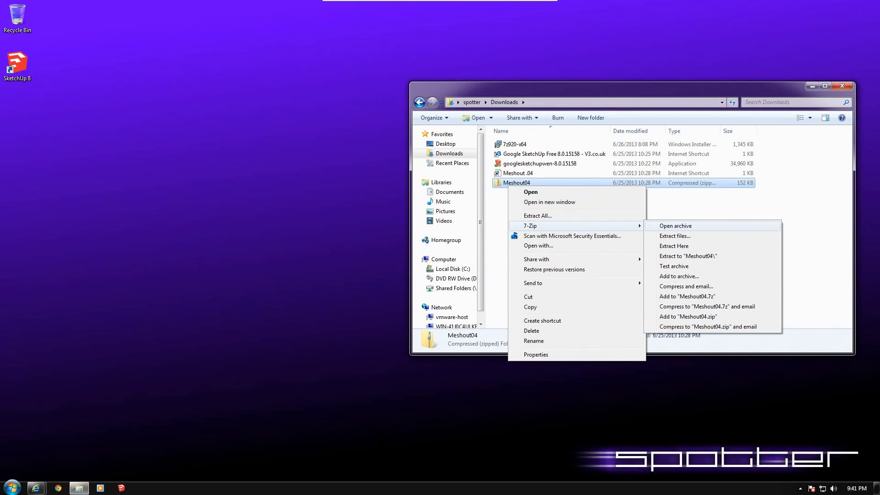
pyautogui.click(688, 255)
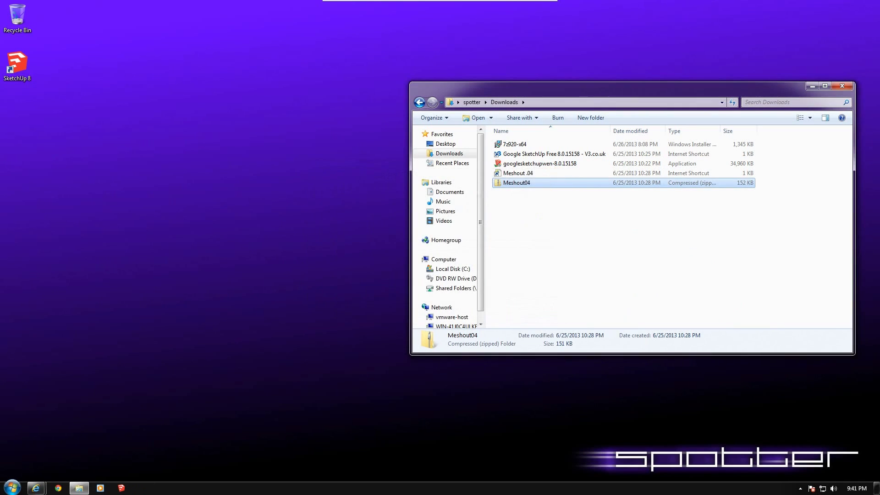
pyautogui.doubleClick(550, 144)
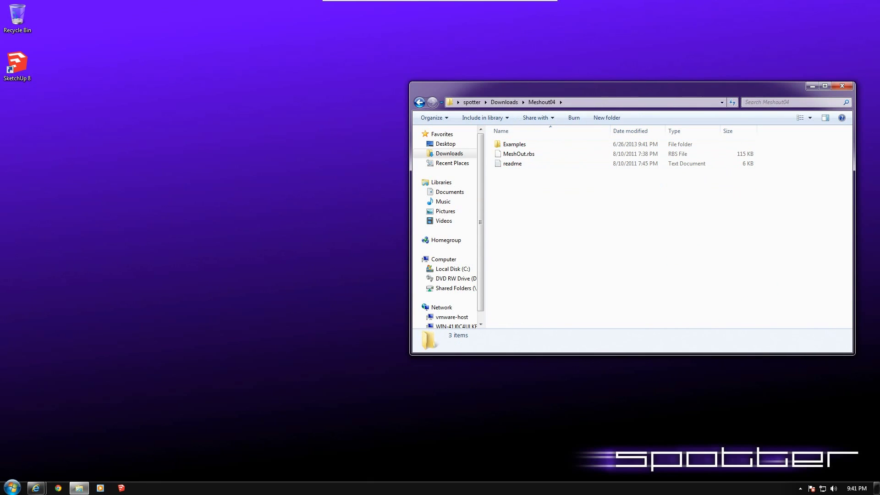
# Read the plugin placement instructions in the MeshOut readme file and close it.
pyautogui.doubleClick(512, 163)
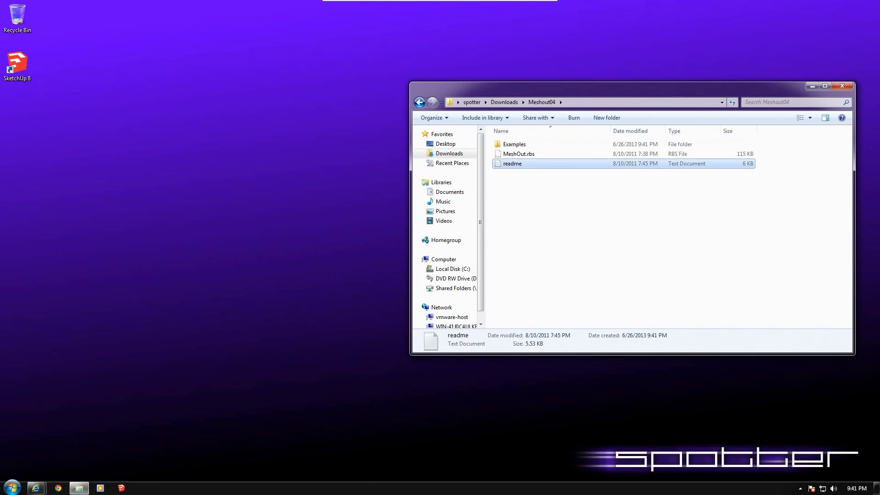
pyautogui.moveTo(553, 121); pyautogui.dragTo(470, 37)
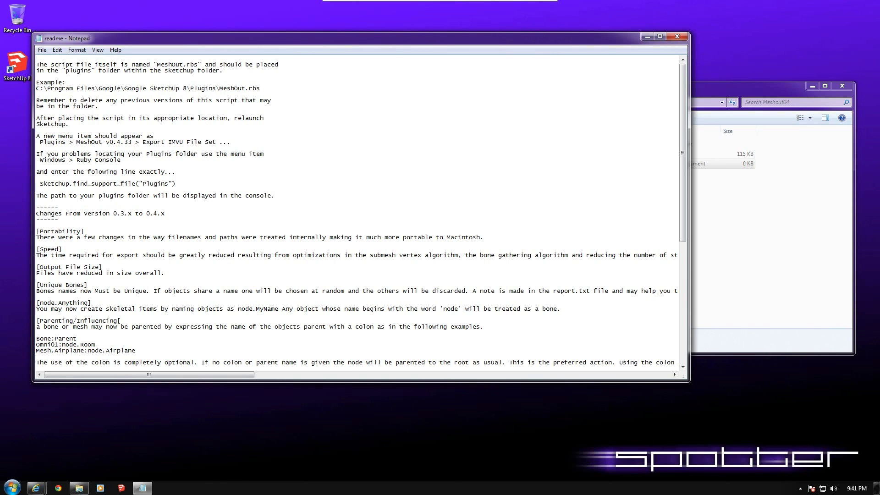
pyautogui.click(677, 36)
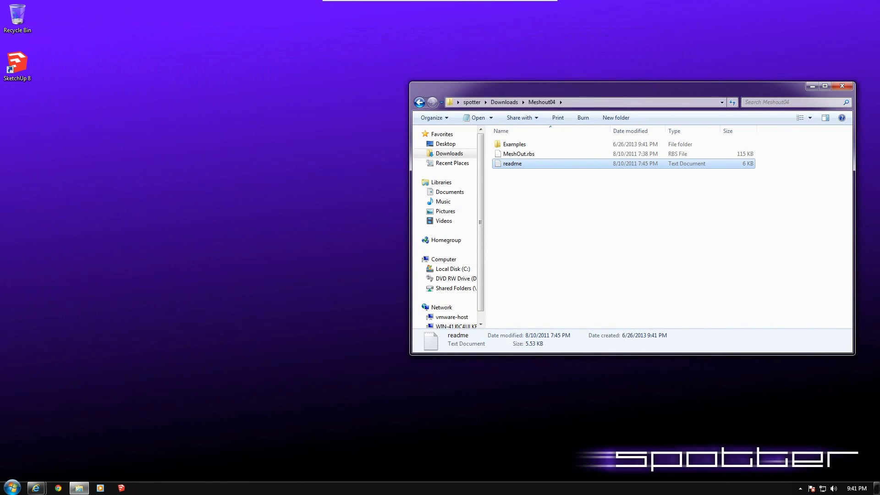
# Select MeshOut.rbs and open a separate Computer window placed beside the Meshout04 folder window.
pyautogui.click(518, 153)
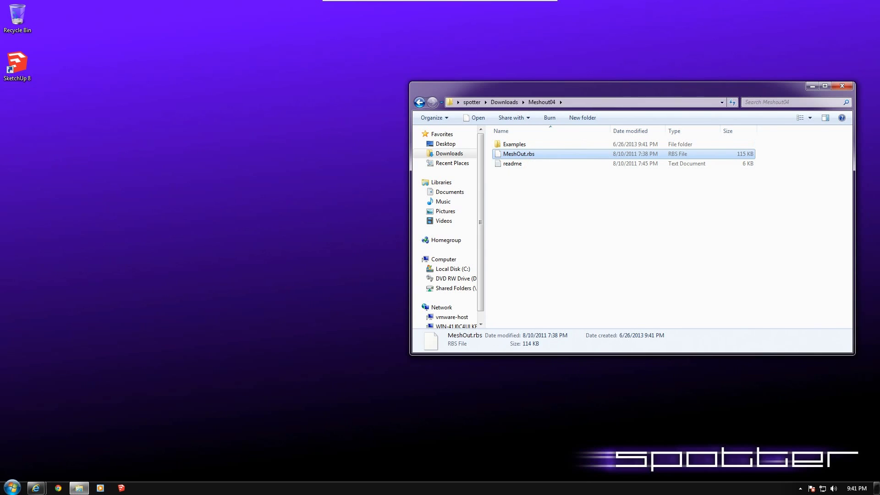
pyautogui.click(11, 488)
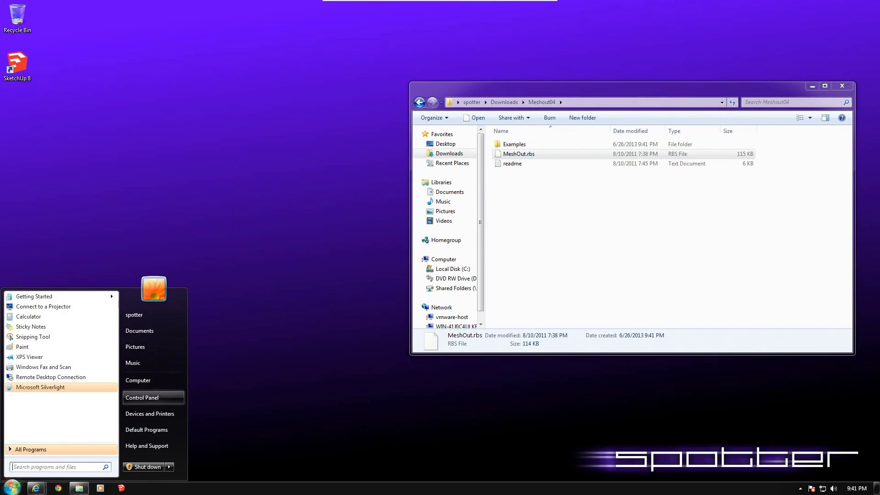
pyautogui.click(137, 380)
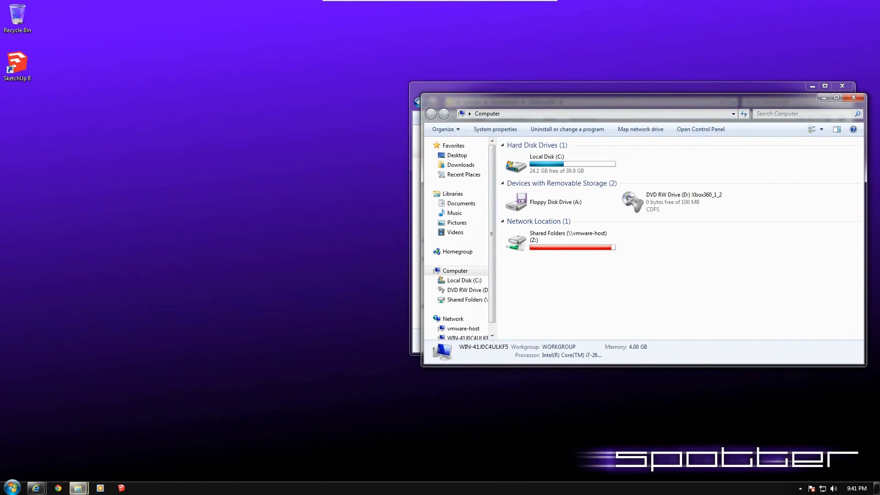
pyautogui.moveTo(553, 90); pyautogui.dragTo(154, 42)
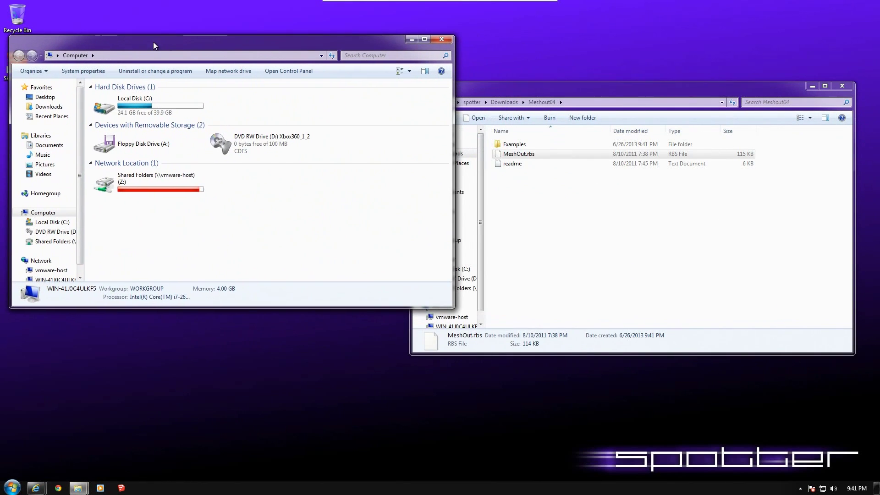
# Open the Plugins folder of Google SketchUp 8 under Program Files (x86)\Google on the C: drive.
pyautogui.doubleClick(151, 106)
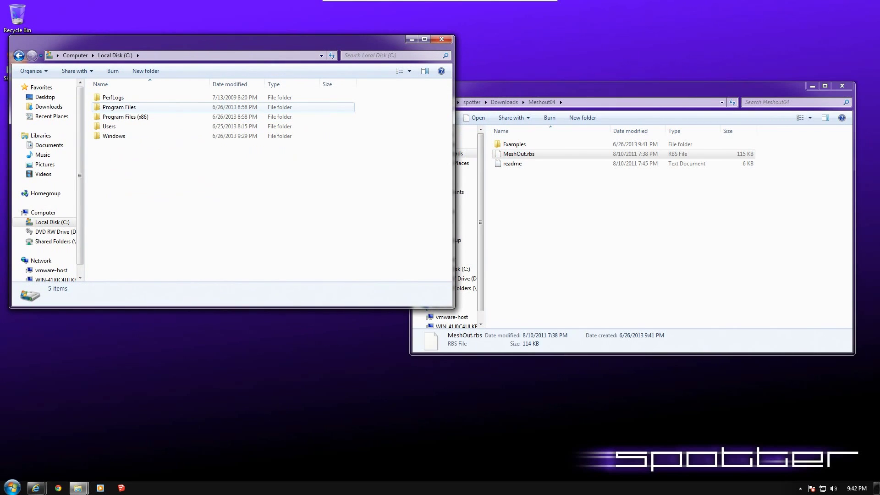
pyautogui.click(119, 107)
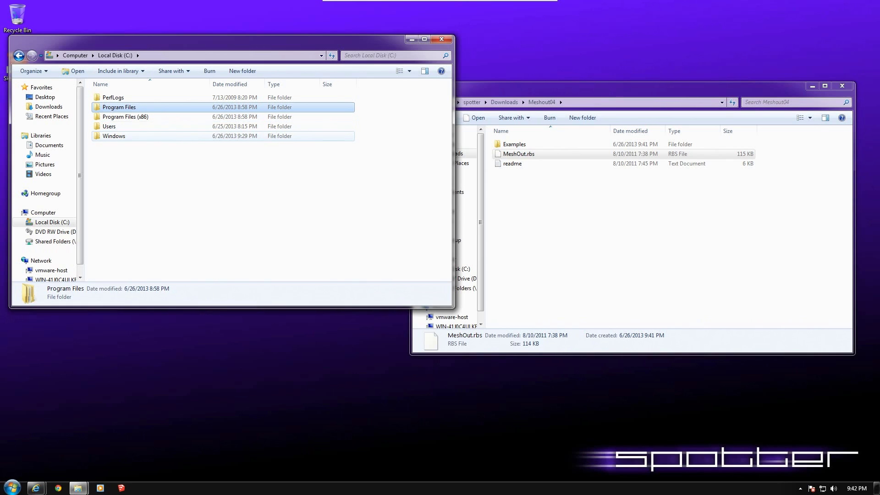
pyautogui.click(137, 116)
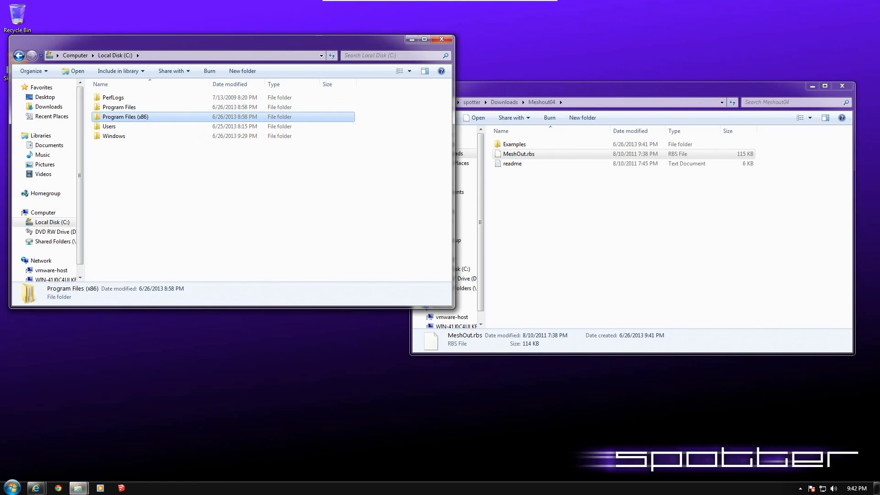
pyautogui.click(119, 107)
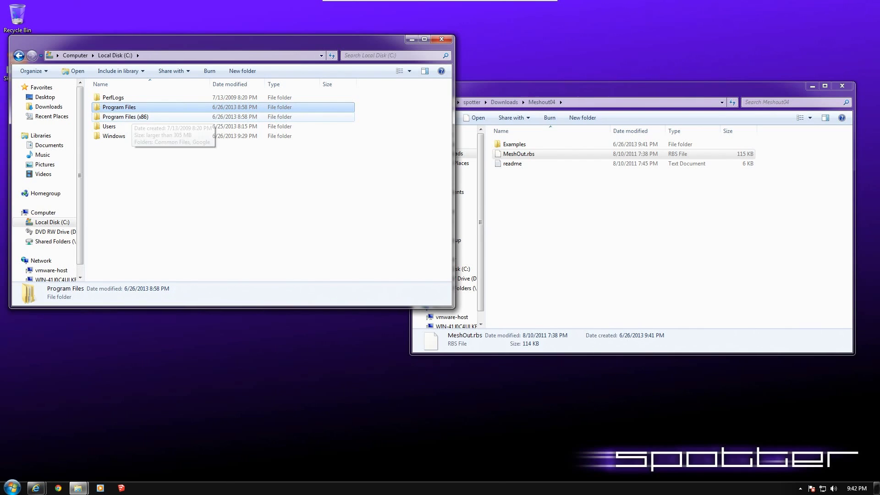
pyautogui.click(131, 117)
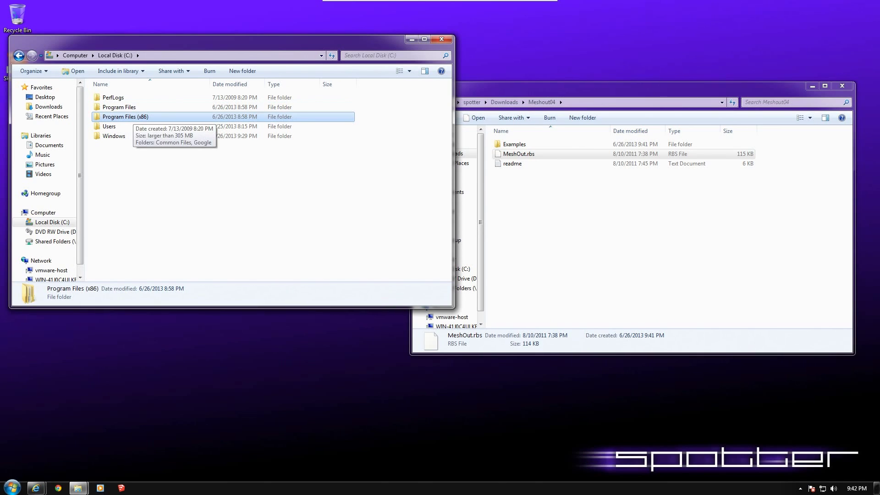
pyautogui.doubleClick(133, 116)
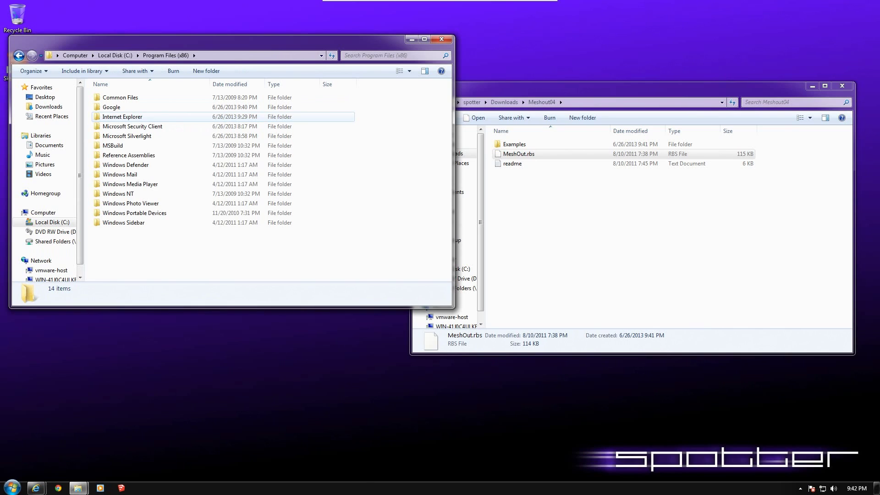
pyautogui.press('g')
pyautogui.press('Return')
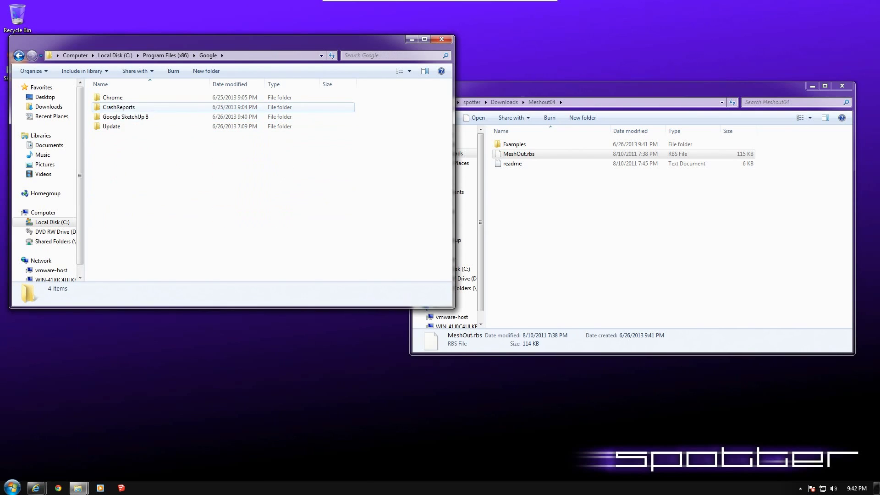
pyautogui.press('g')
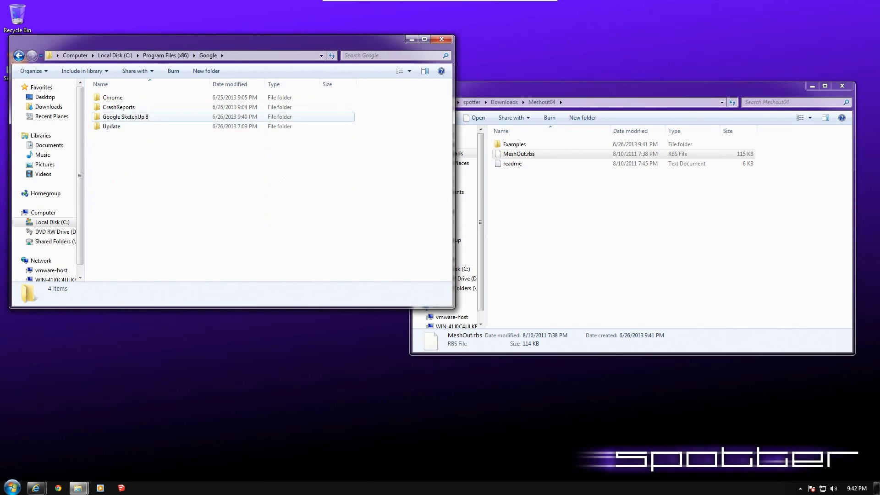
pyautogui.press('Return')
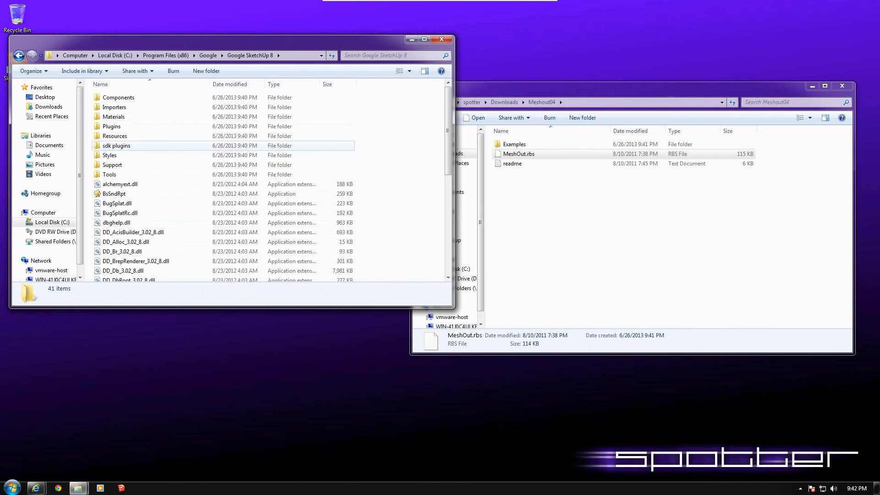
pyautogui.doubleClick(112, 126)
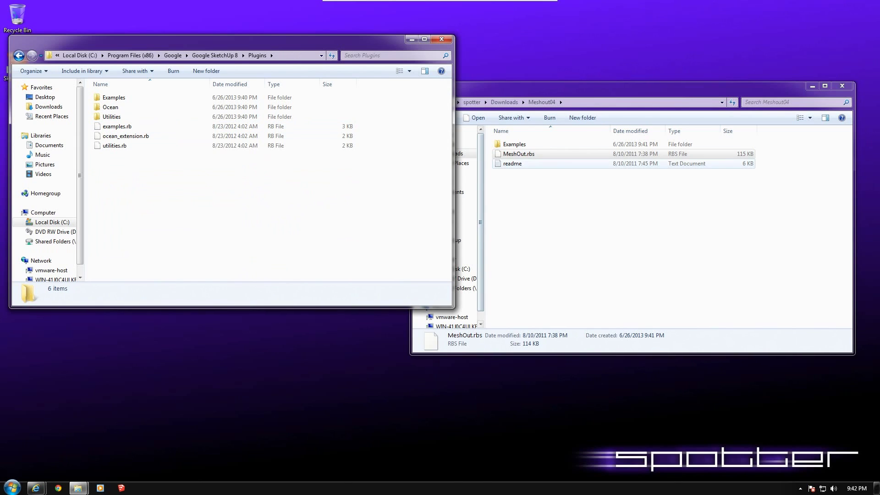
# Copy MeshOut.rbs from the Meshout04 folder into the SketchUp Plugins folder, granting administrator permission.
pyautogui.click(519, 153)
pyautogui.rightClick(519, 154)
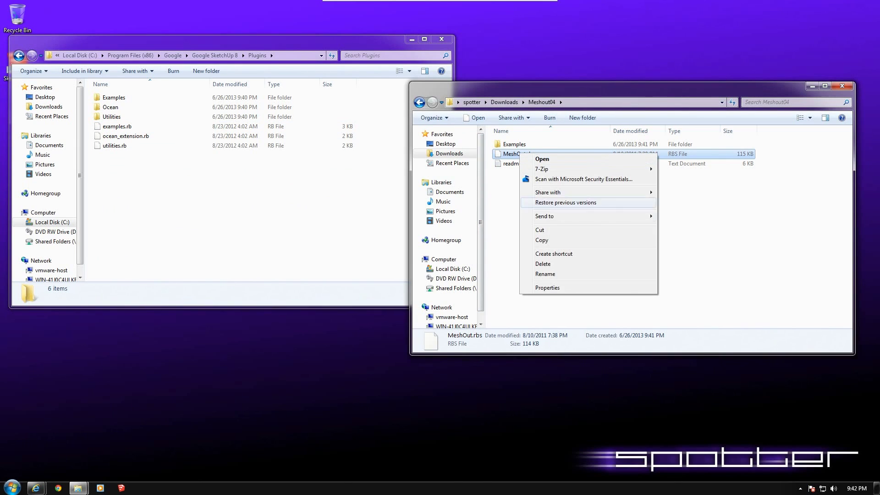
pyautogui.click(541, 241)
pyautogui.click(138, 182)
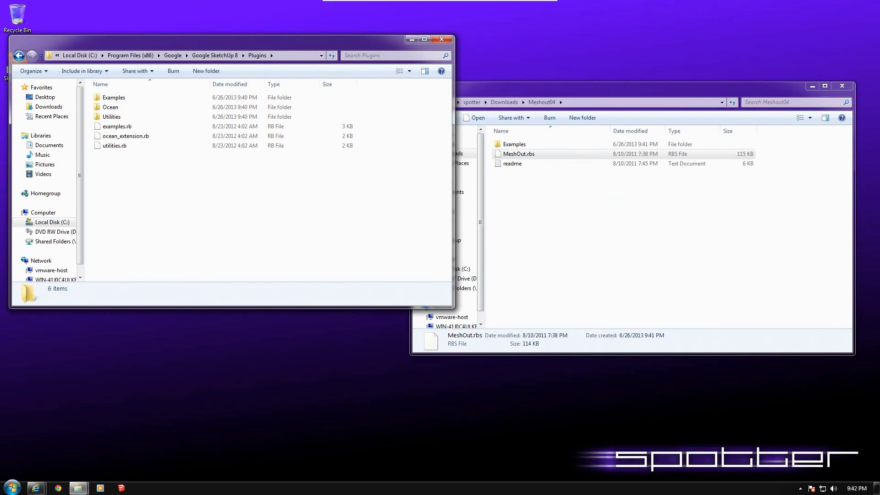
pyautogui.rightClick(138, 183)
pyautogui.click(159, 246)
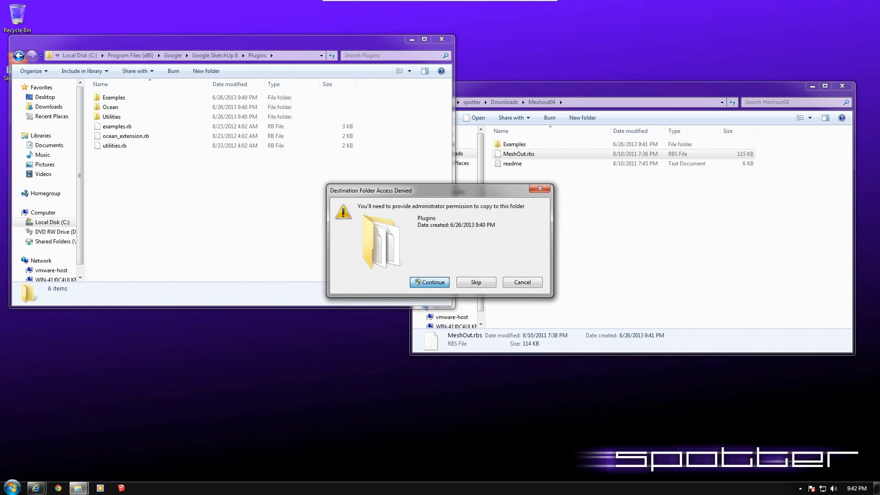
pyautogui.press('Return')
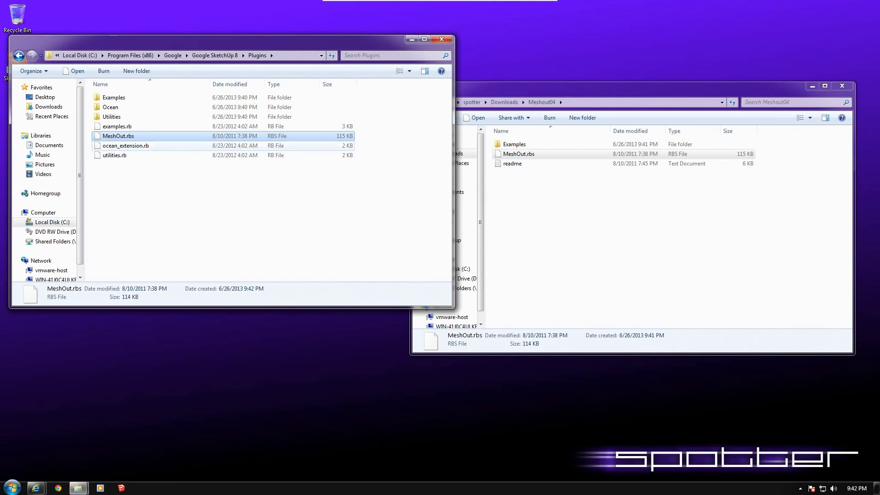
pyautogui.click(177, 183)
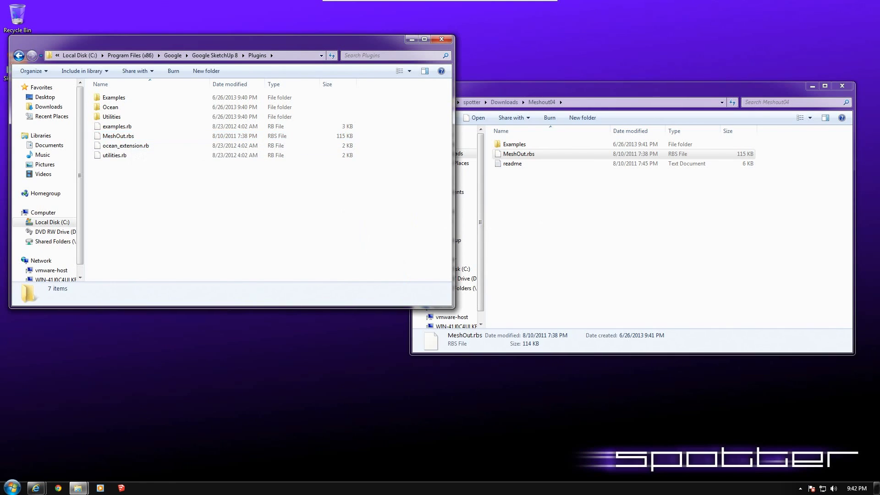
# Check the contents of the Examples folder in Meshout04, return to the parent folder and close both folder windows.
pyautogui.click(519, 153)
pyautogui.doubleClick(514, 144)
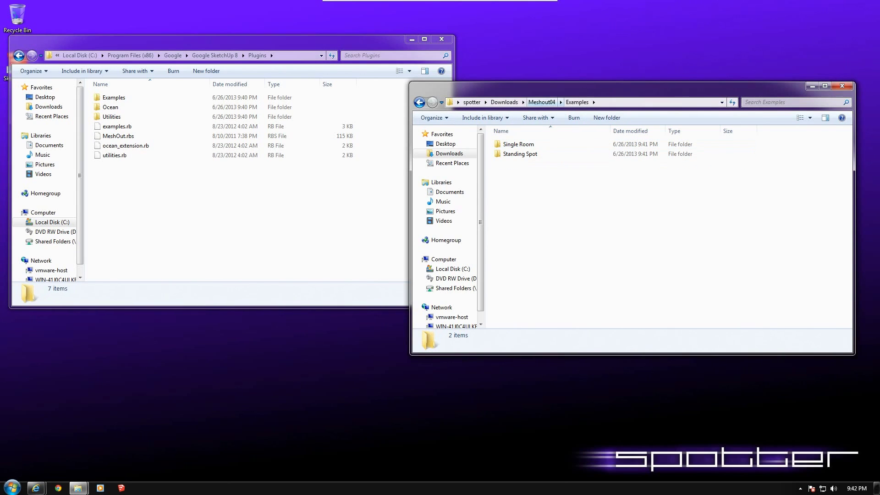
pyautogui.click(542, 102)
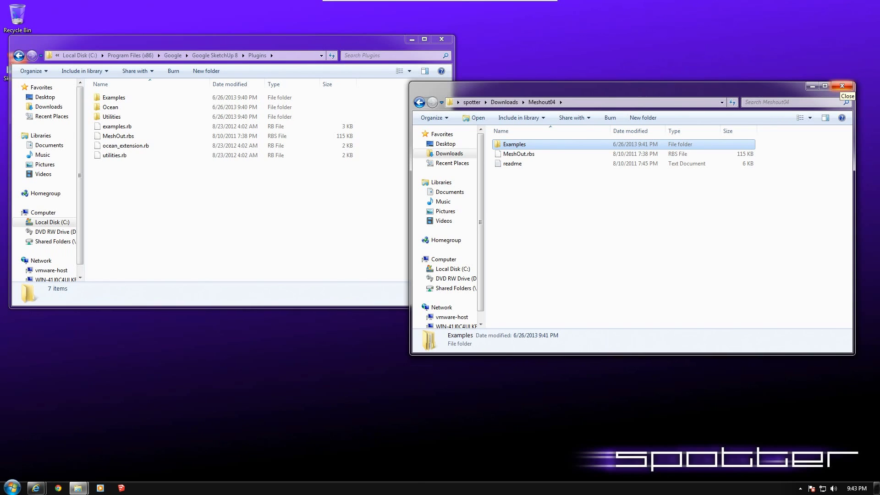
pyautogui.click(842, 86)
pyautogui.click(441, 39)
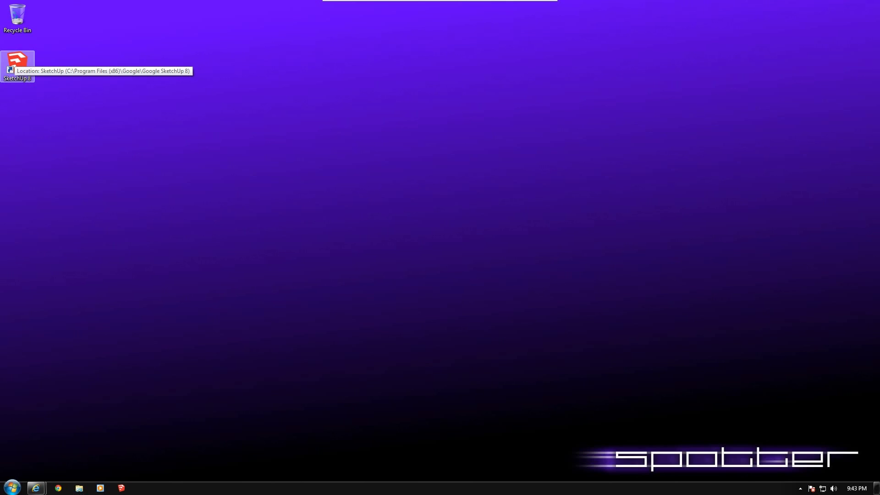
# Launch SketchUp 8 from the desktop and start it with Simple Template - Feet and Inches as the default template.
pyautogui.doubleClick(14, 62)
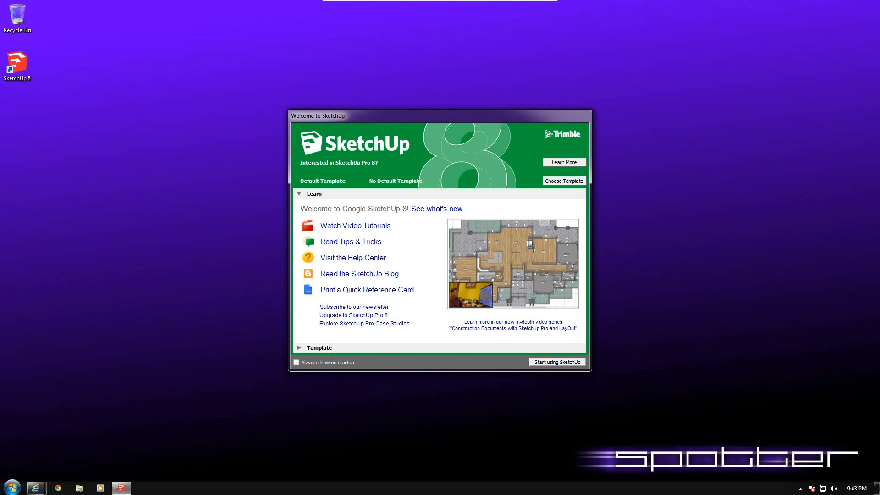
pyautogui.press('Return')
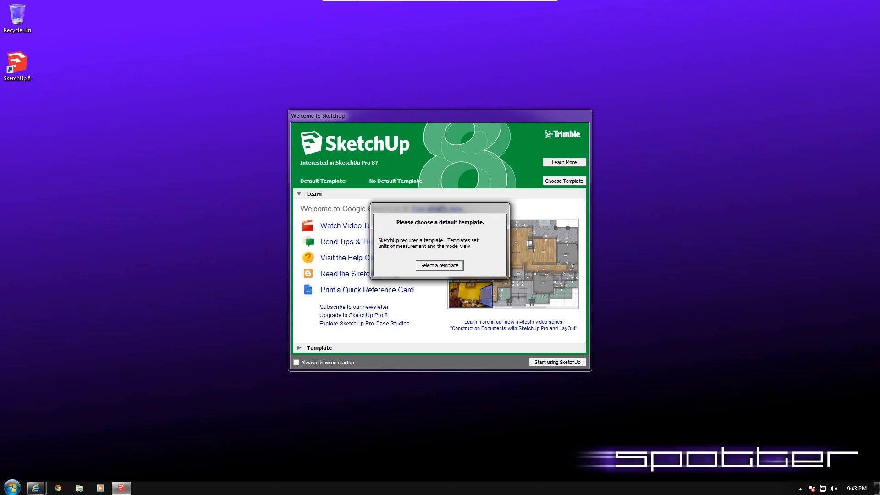
pyautogui.press('Return')
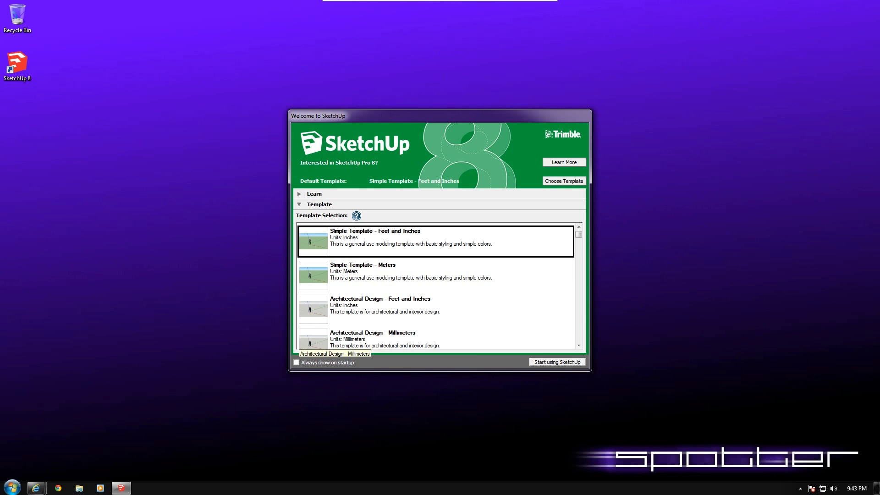
pyautogui.press('Return')
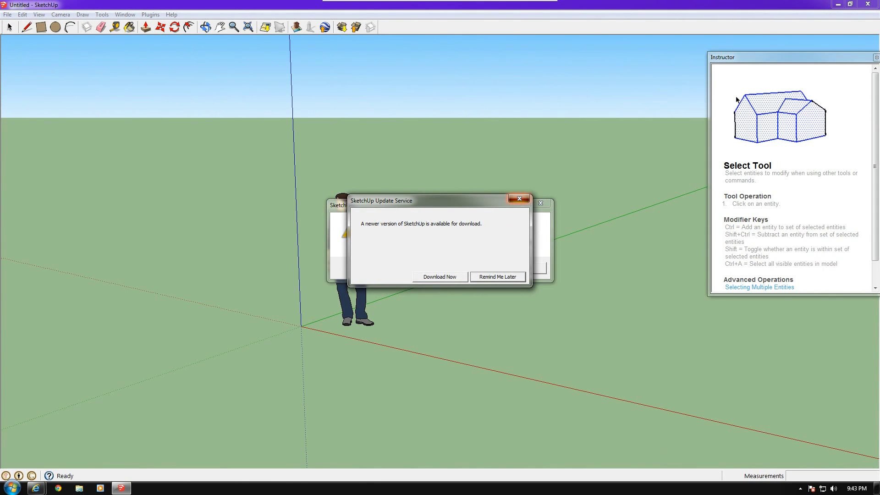
# Dismiss the update notice and the OpenGL settings warning, and close the Instructor window.
pyautogui.click(519, 199)
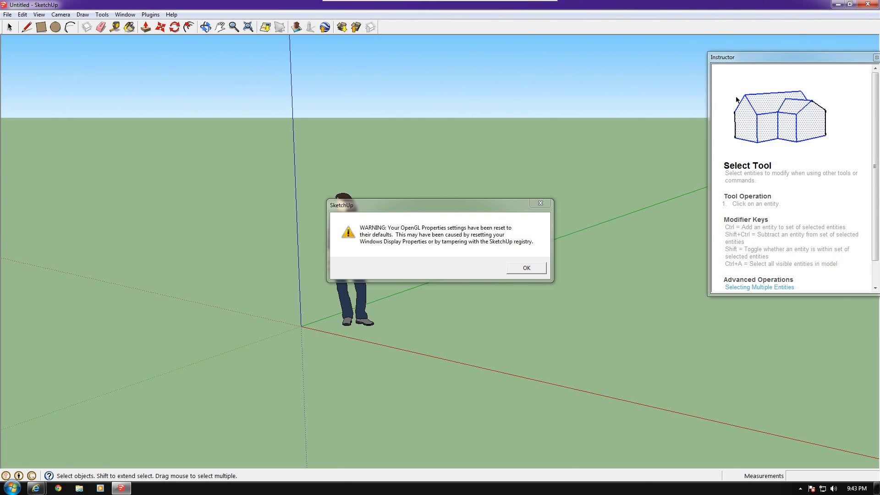
pyautogui.press('Return')
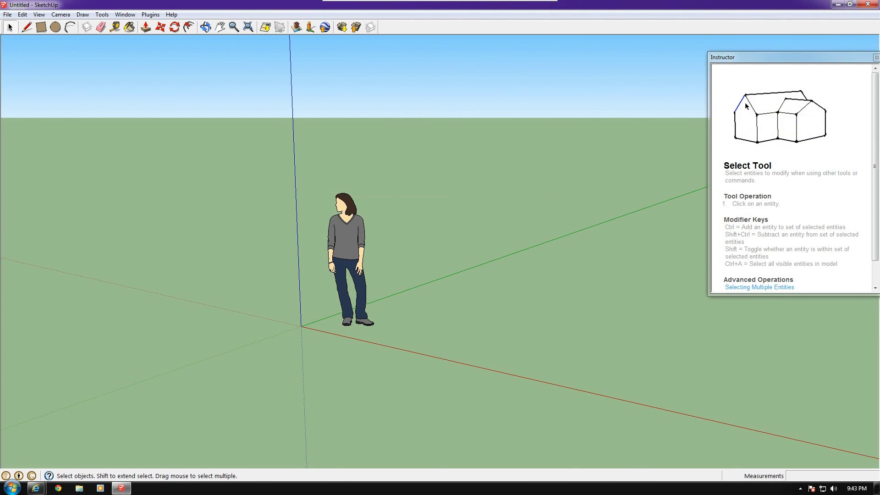
pyautogui.moveTo(792, 57)
pyautogui.mouseDown()
pyautogui.moveTo(749, 62)
pyautogui.moveTo(728, 52)
pyautogui.mouseUp()
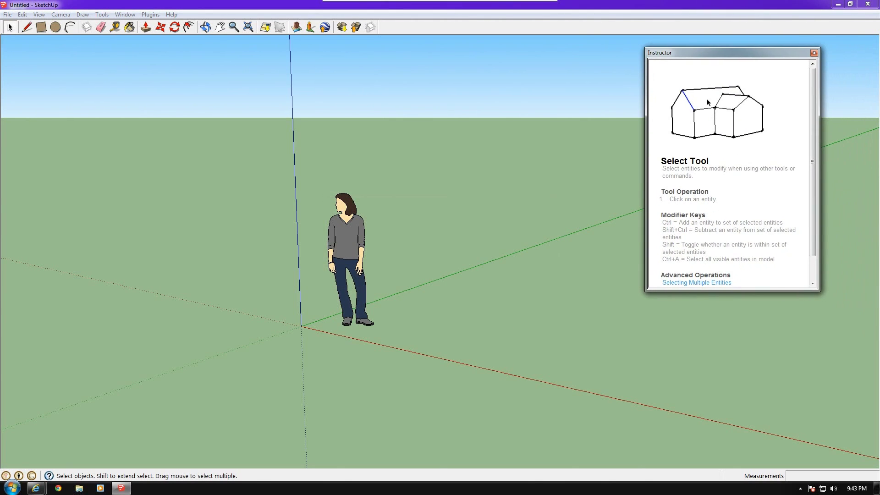
pyautogui.click(814, 53)
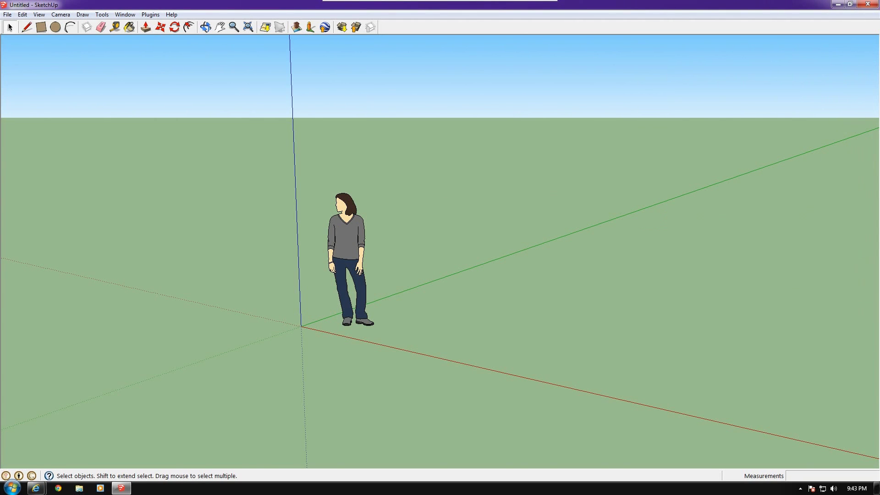
# Draw an upright rectangle about 4' 6" by 2' 8" beside the standing figure.
pyautogui.moveTo(440, 251); pyautogui.dragTo(415, 228, button='middle')
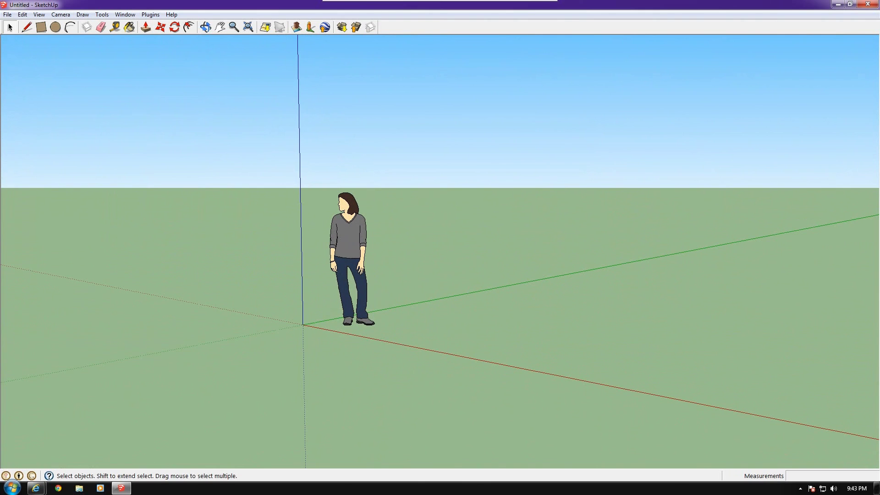
pyautogui.click(41, 27)
pyautogui.click(398, 180)
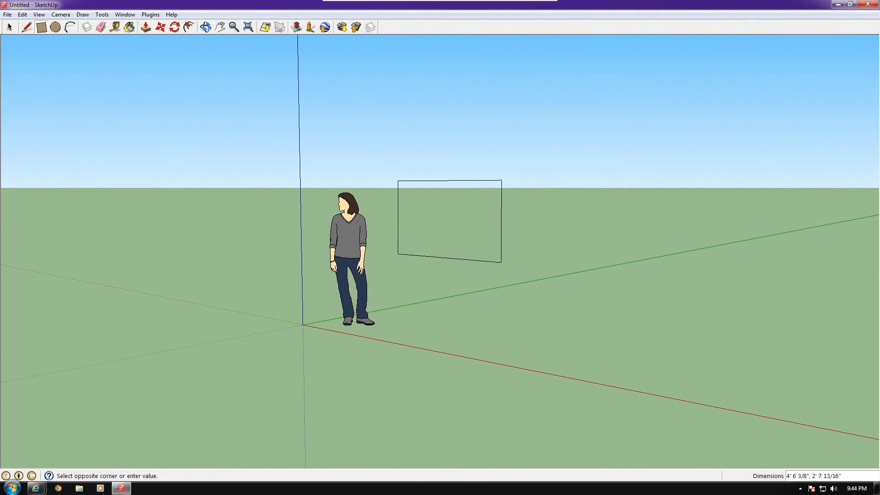
pyautogui.click(502, 262)
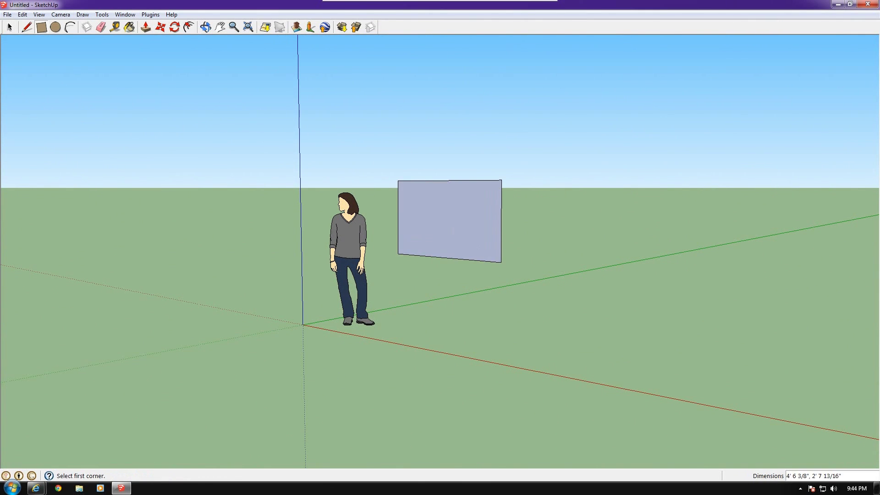
pyautogui.moveTo(478, 247); pyautogui.dragTo(495, 280, button='middle')
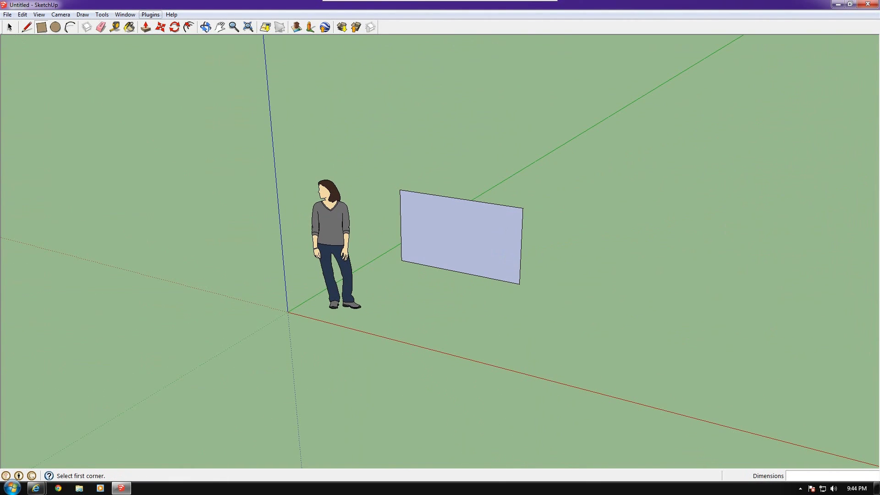
# Try to export the unsaved model with MeshOut as an IMVU file set including untextured faces.
pyautogui.click(151, 14)
pyautogui.moveTo(178, 28)
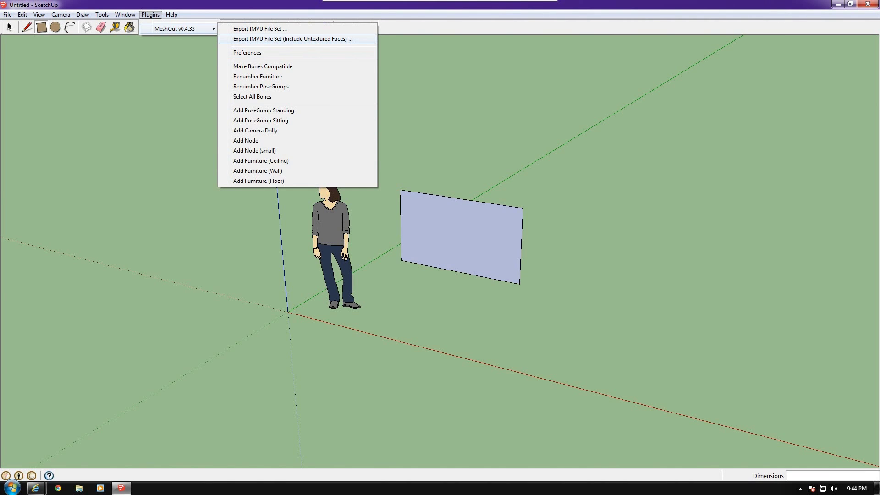
pyautogui.click(293, 39)
pyautogui.click(489, 265)
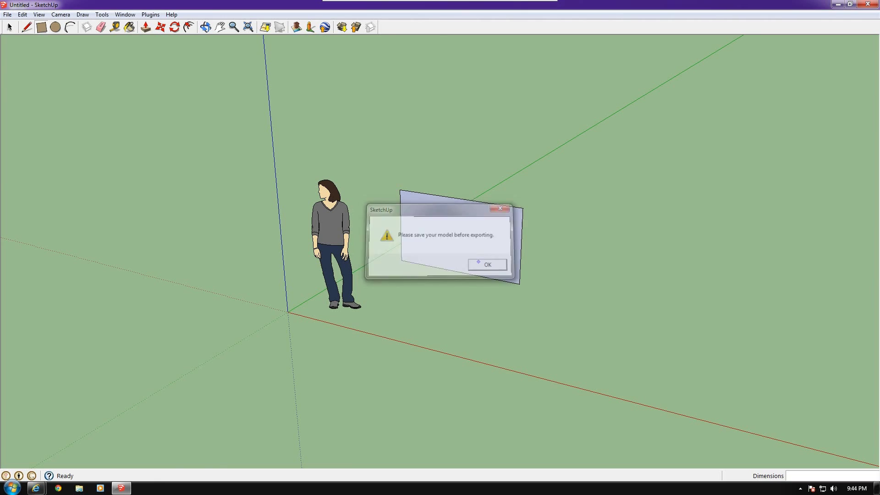
# Save the model as test in My Documents.
pyautogui.click(7, 14)
pyautogui.press('Down')
pyautogui.press('Down')
pyautogui.press('Down')
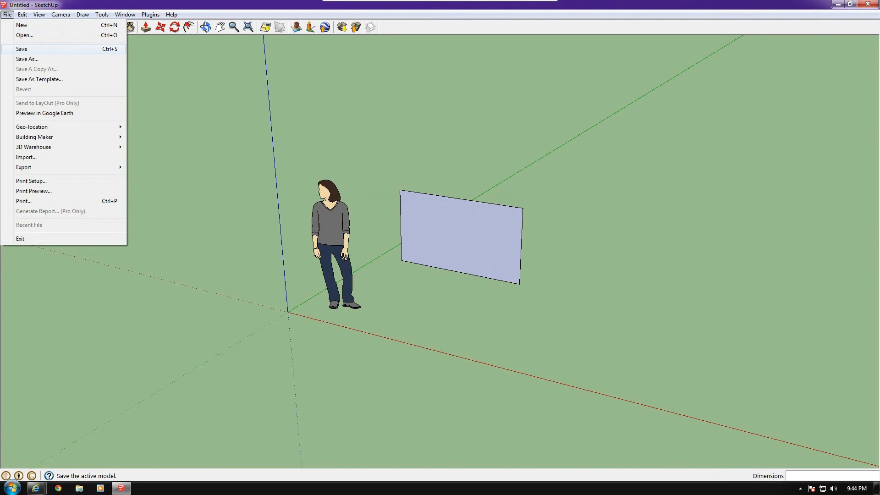
pyautogui.press('Down')
pyautogui.press('Return')
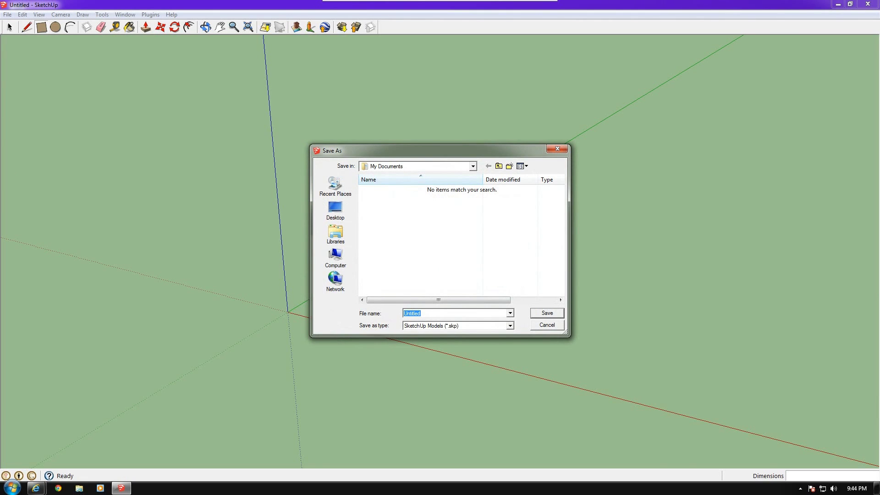
pyautogui.write('test')
pyautogui.press('Return')
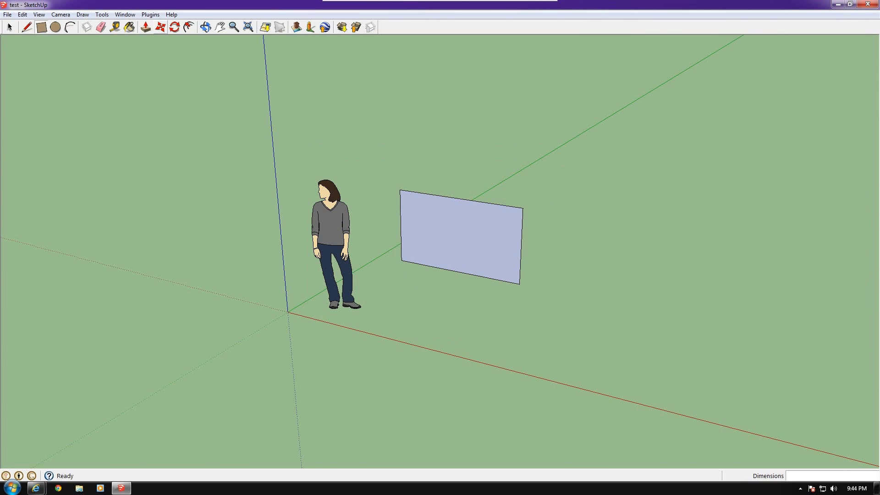
# Export the model with MeshOut as an IMVU file set including untextured faces, saving the skeleton as test.XSF in My Documents.
pyautogui.click(150, 15)
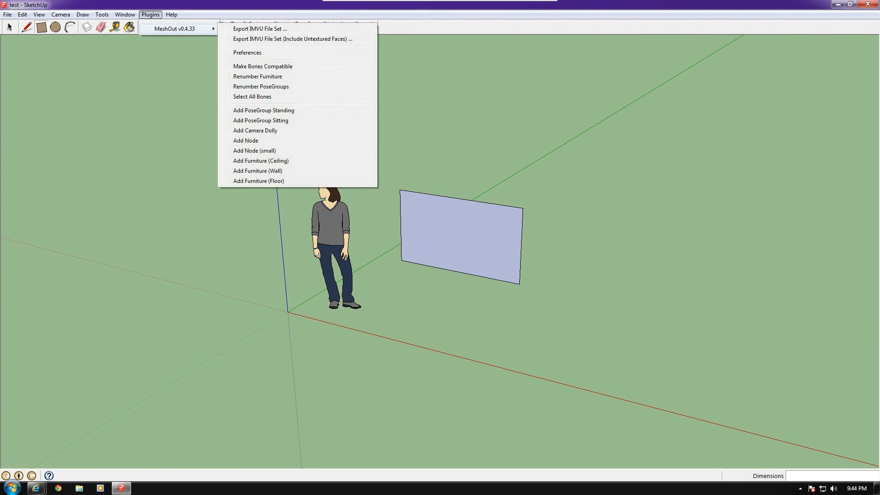
pyautogui.click(293, 39)
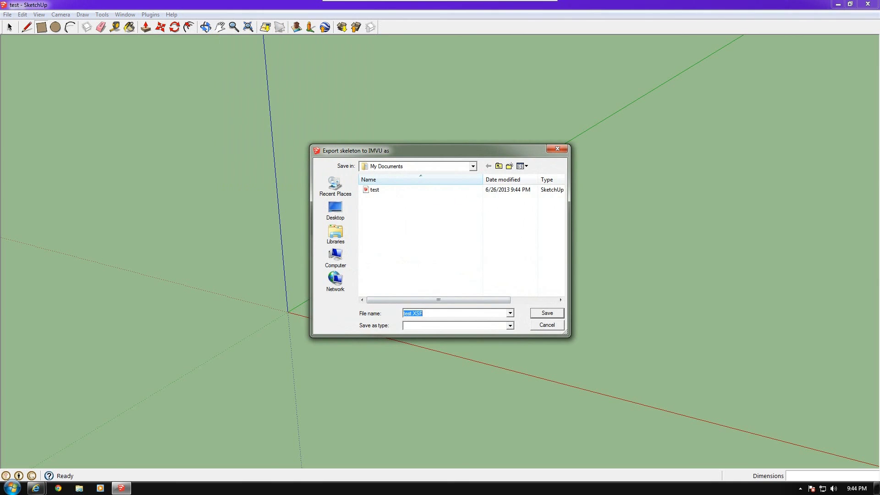
pyautogui.press('Return')
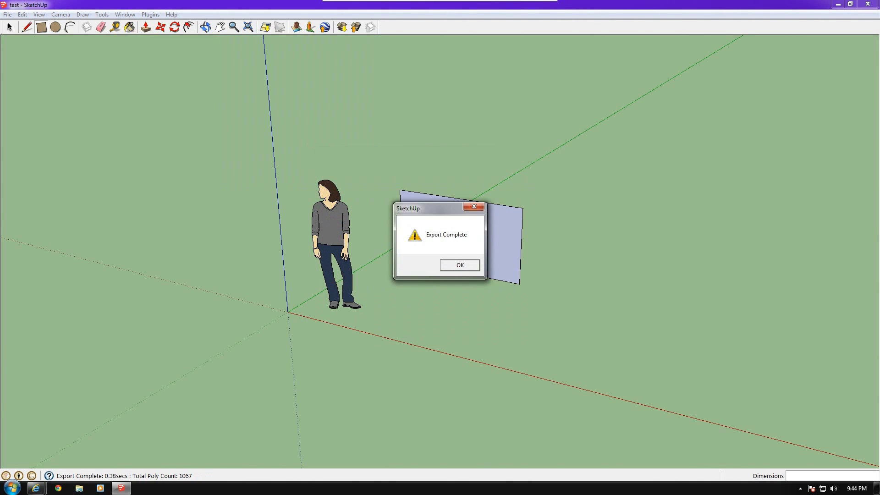
pyautogui.click(466, 264)
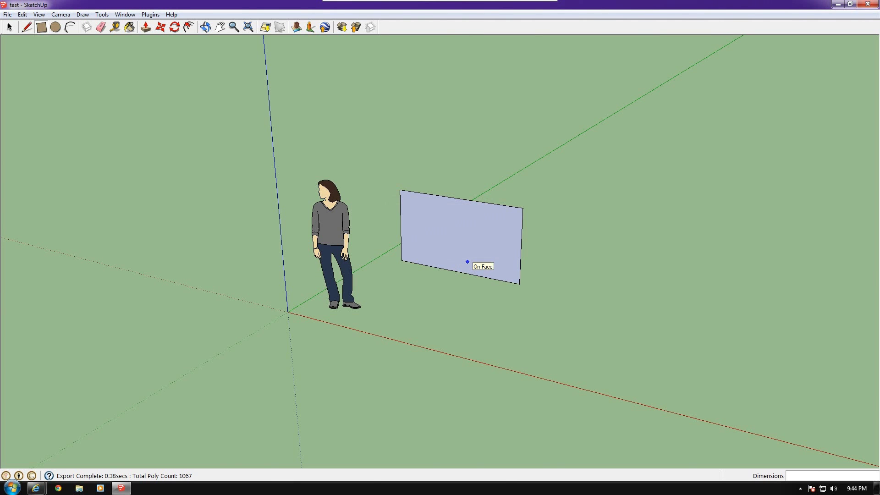
# Close SketchUp without sharing the model on the 3D Warehouse.
pyautogui.click(867, 4)
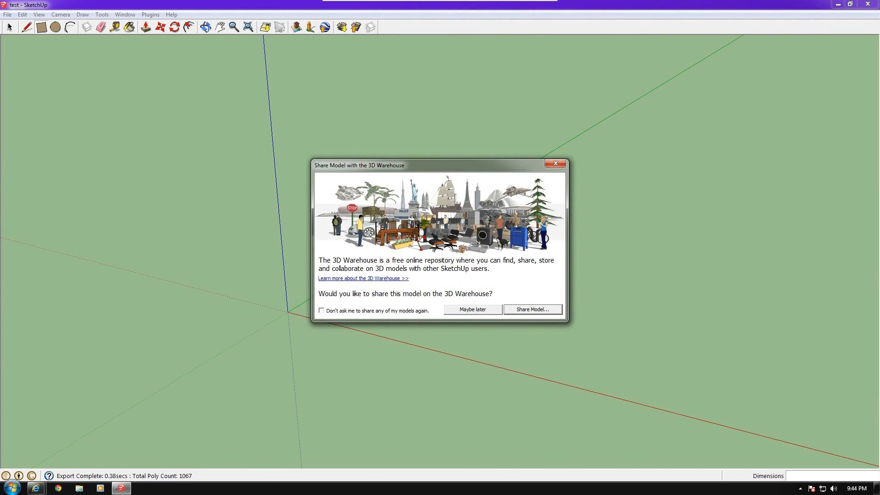
pyautogui.press('Escape')
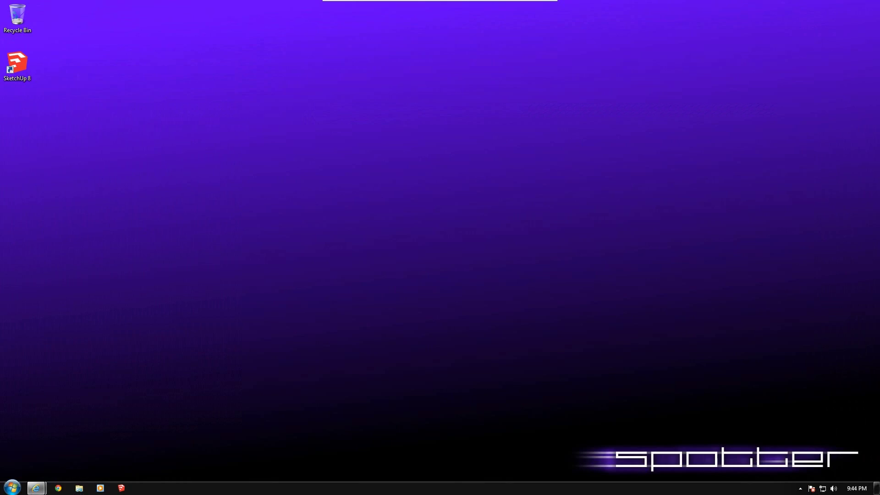